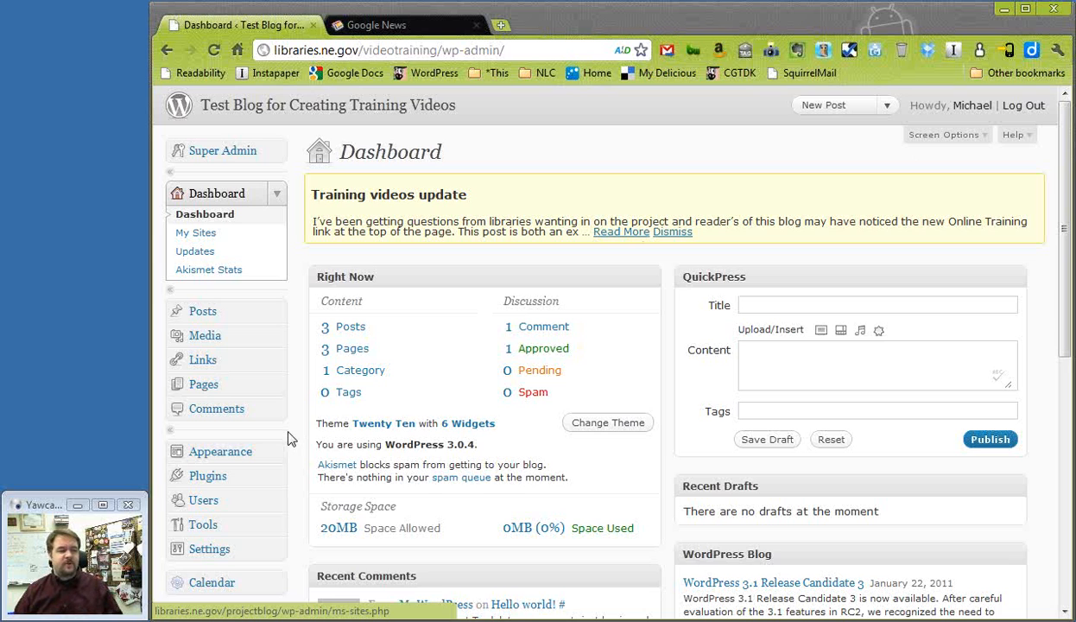
Step: Add an RSS widget above Search in the blog's Primary Widget Area
left_click(220, 453)
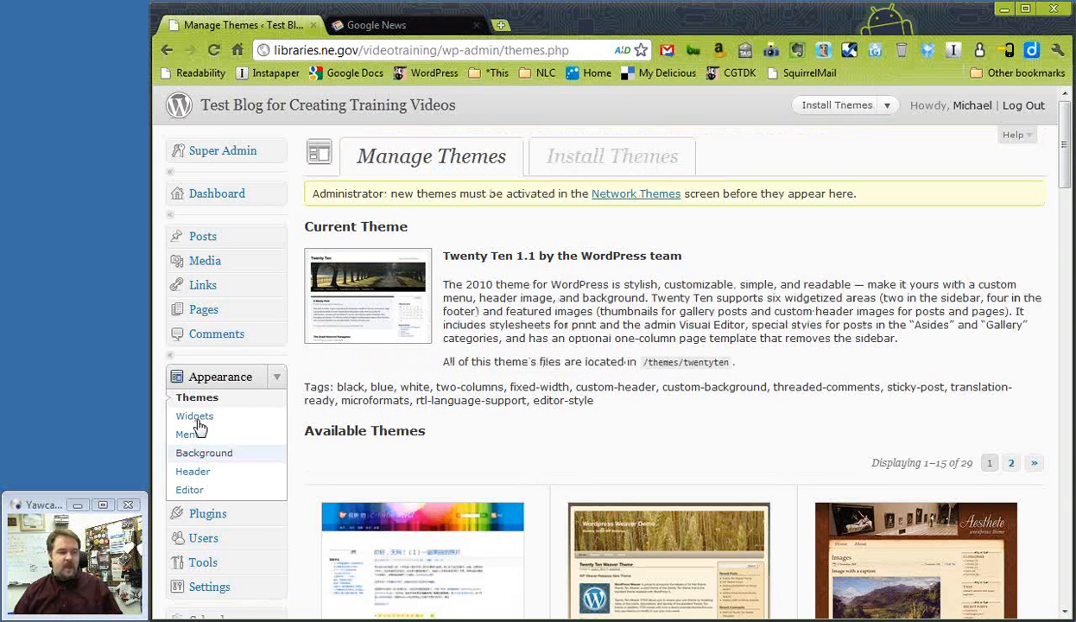
left_click(198, 420)
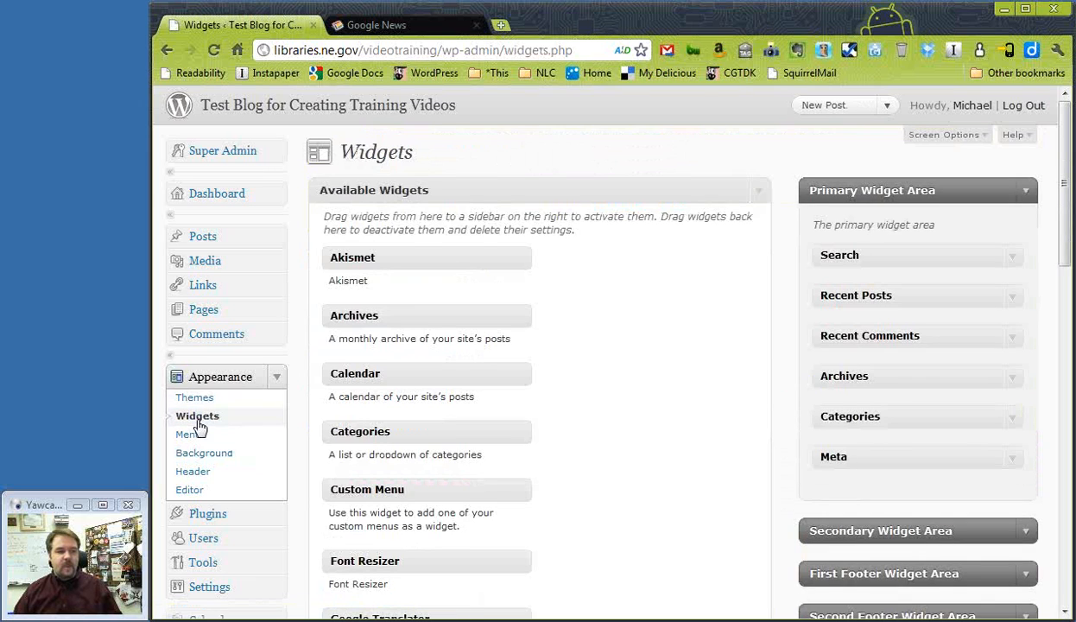
scroll(570, 350, "down", 6)
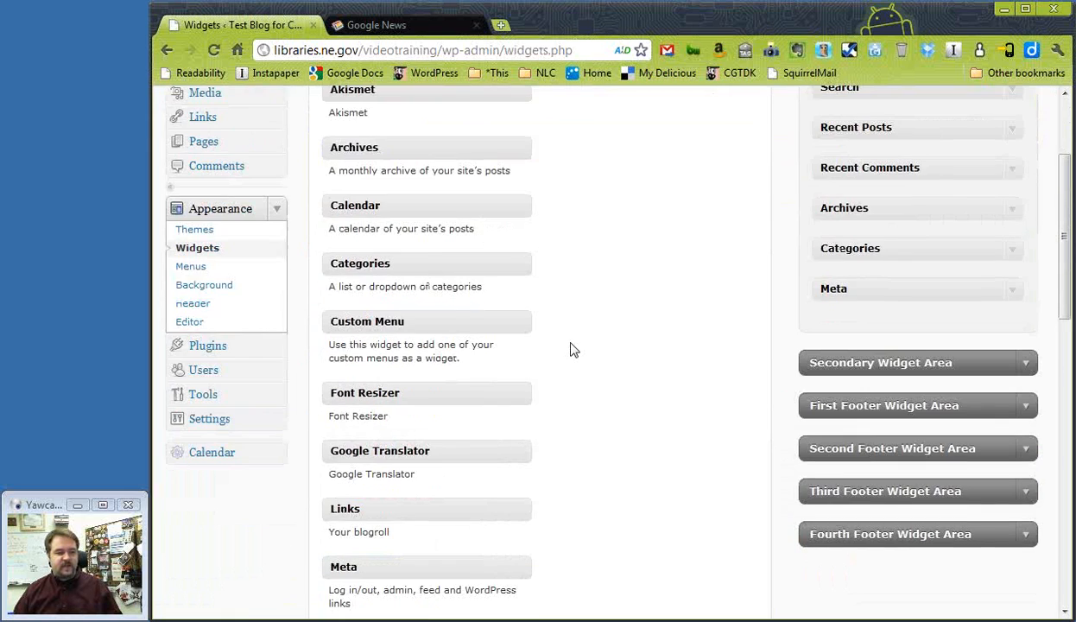
scroll(571, 350, "down", 1)
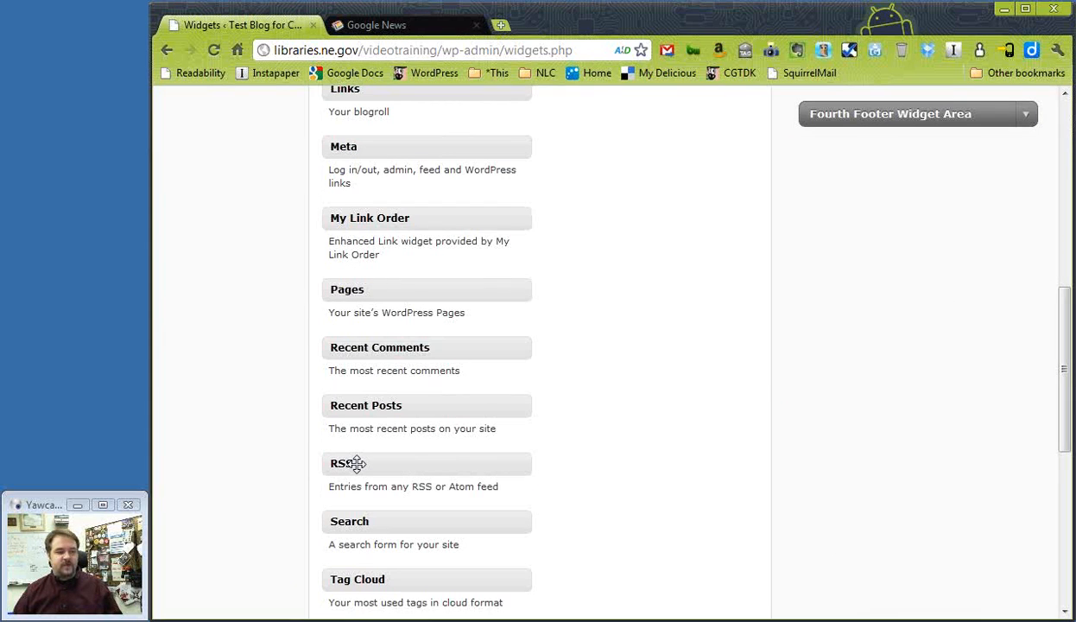
left_click_drag(356, 464, 844, 223)
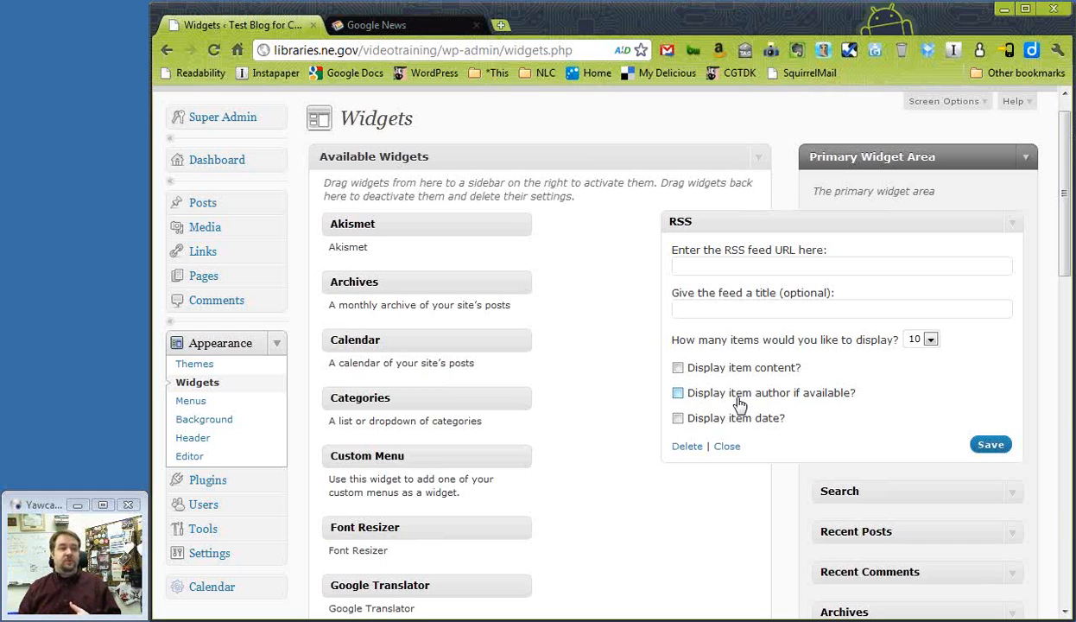
Step: Switch to Google News and run an advanced search for articles about the local area Lincoln, NE
left_click(394, 29)
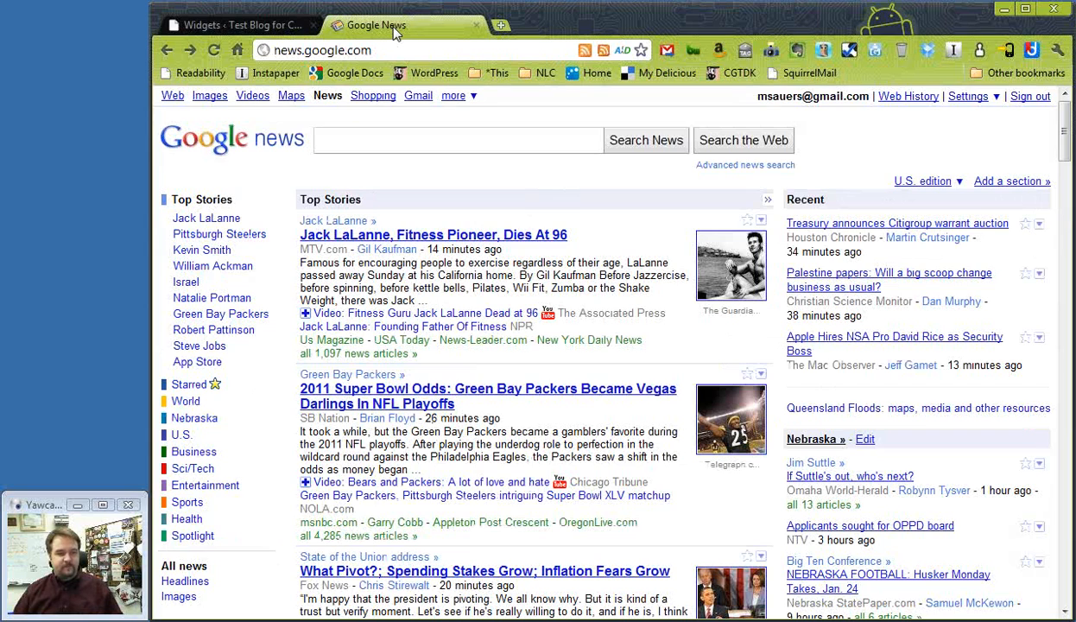
left_click(747, 168)
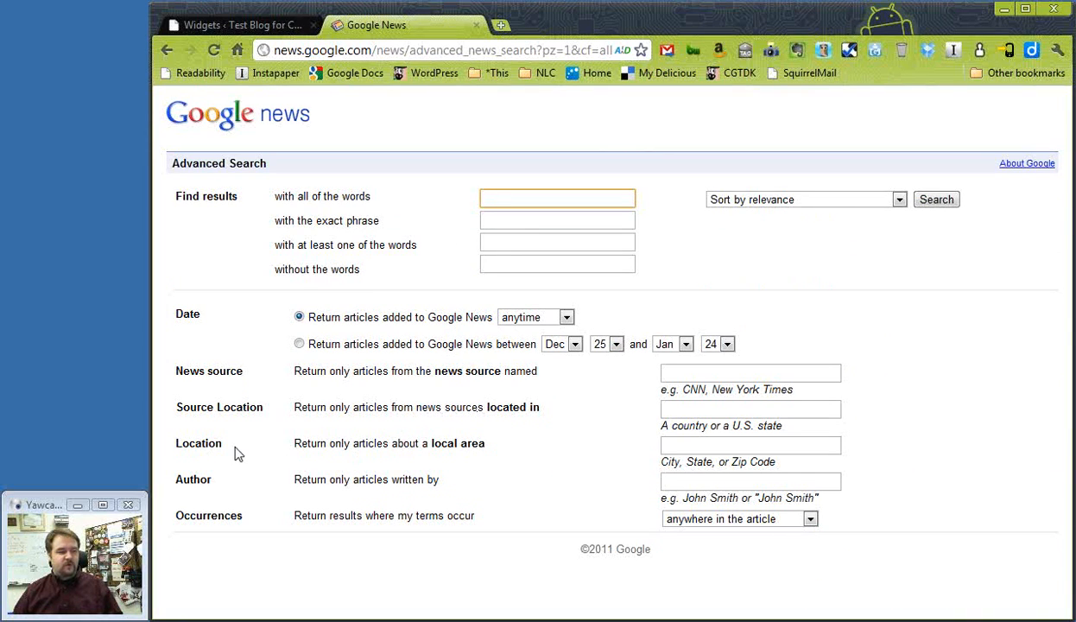
left_click(682, 445)
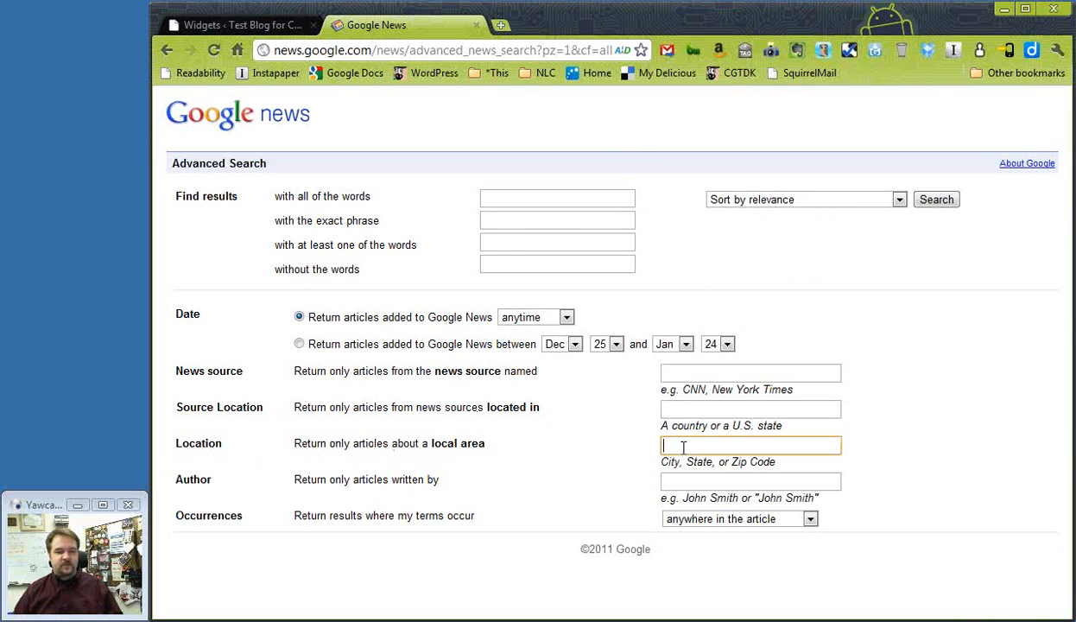
type("Lincoln, ")
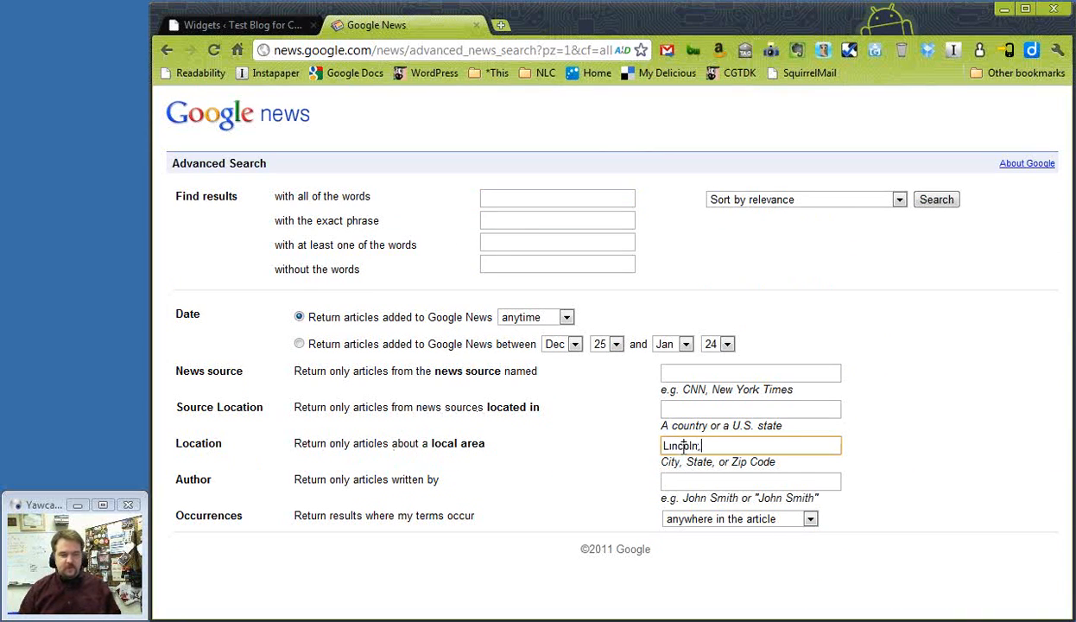
type("NE")
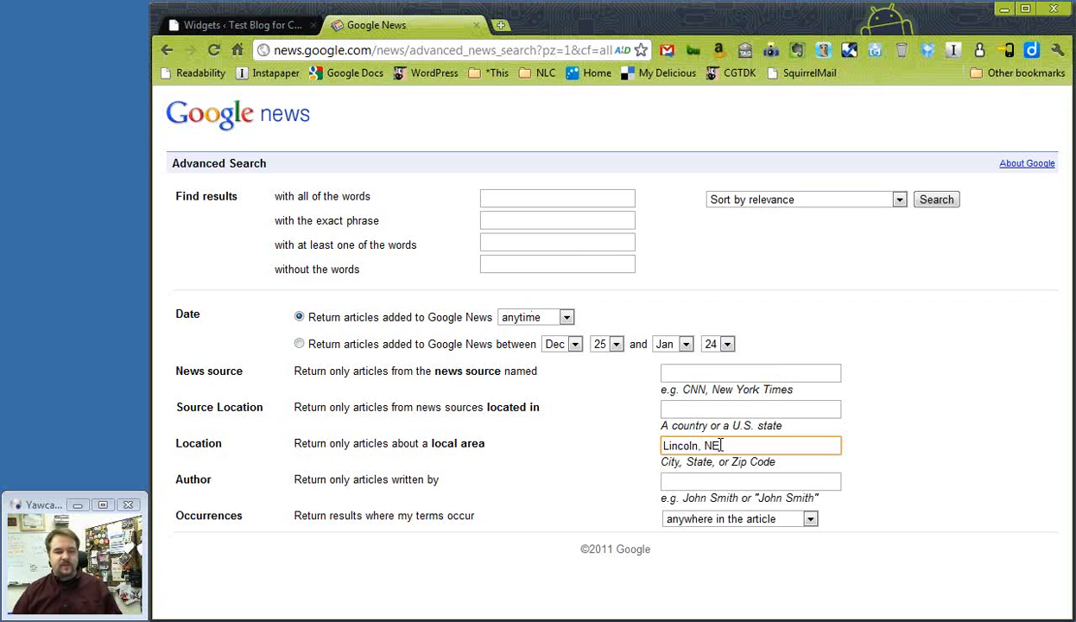
left_click(940, 200)
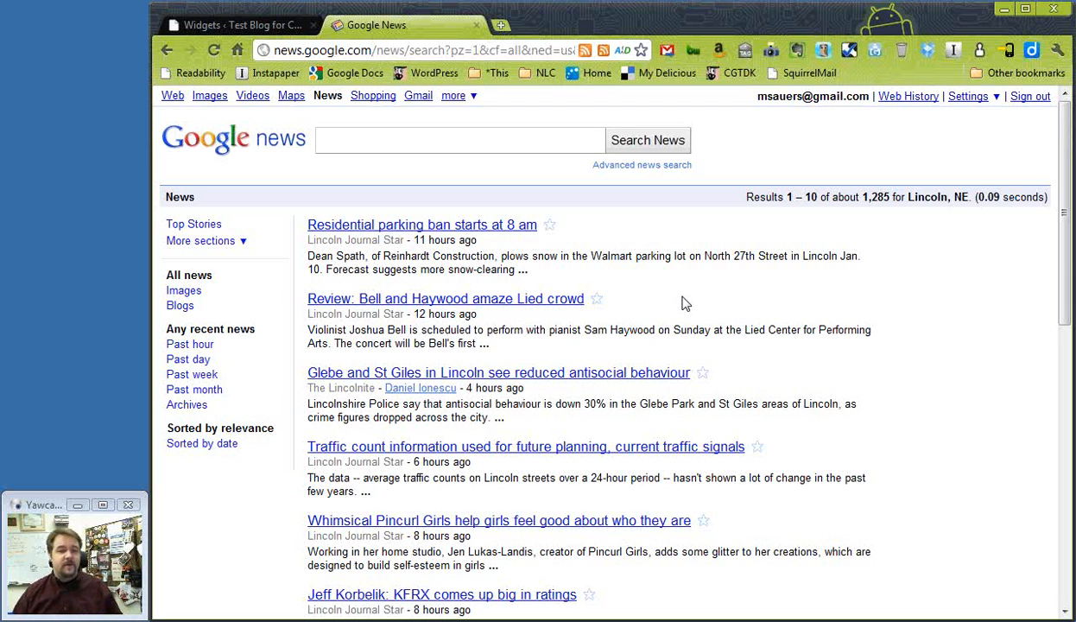
Step: Copy the address of the RSS feed link for the Lincoln, NE news results
scroll(682, 303, "down", 6)
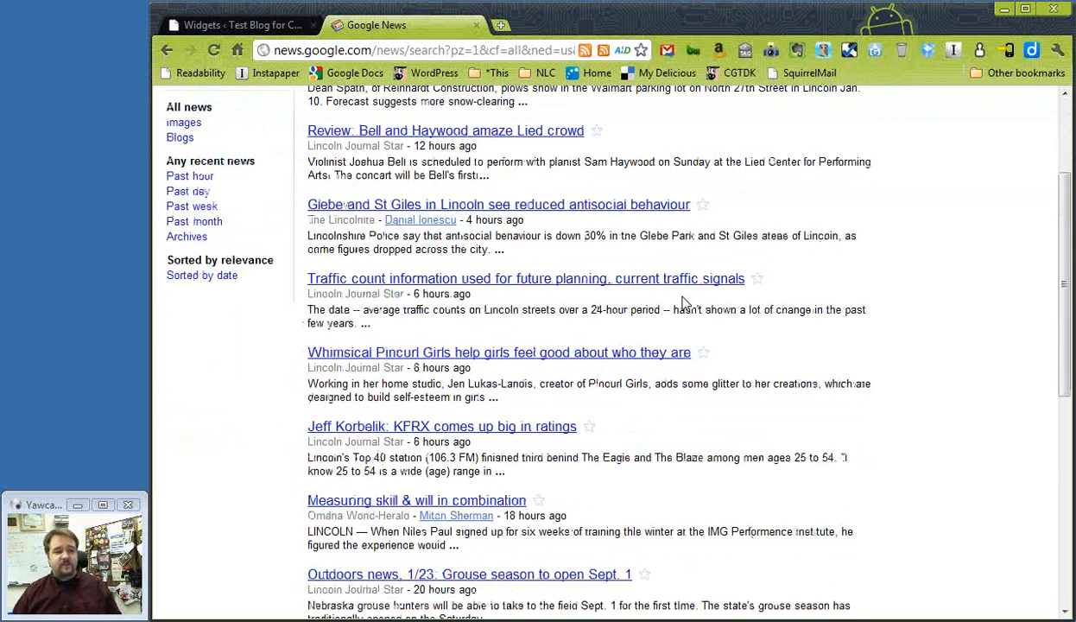
scroll(683, 302, "down", 2)
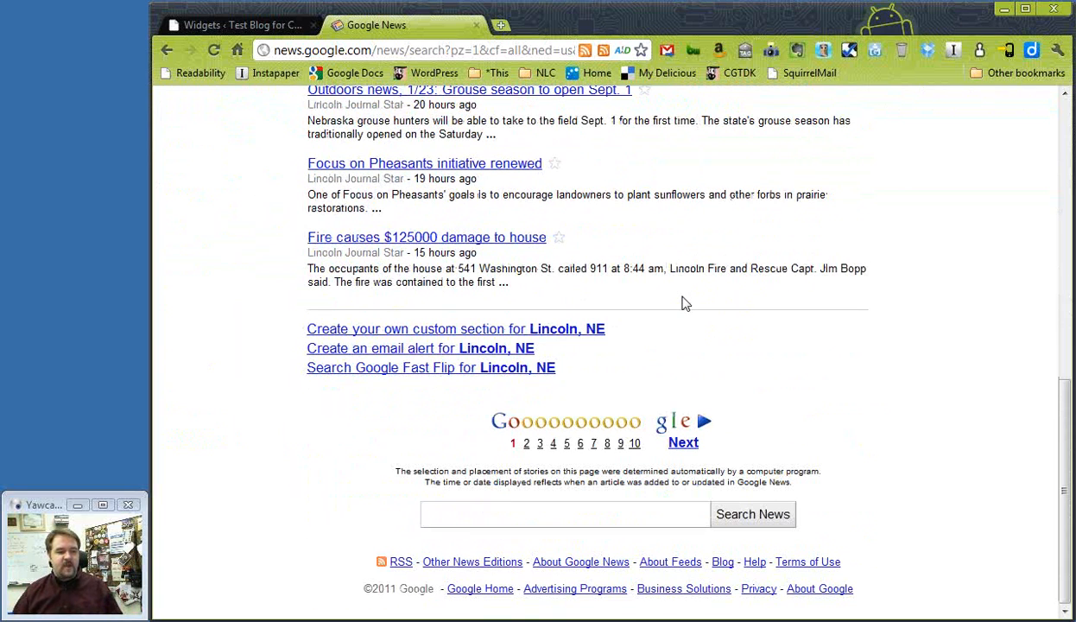
right_click(406, 566)
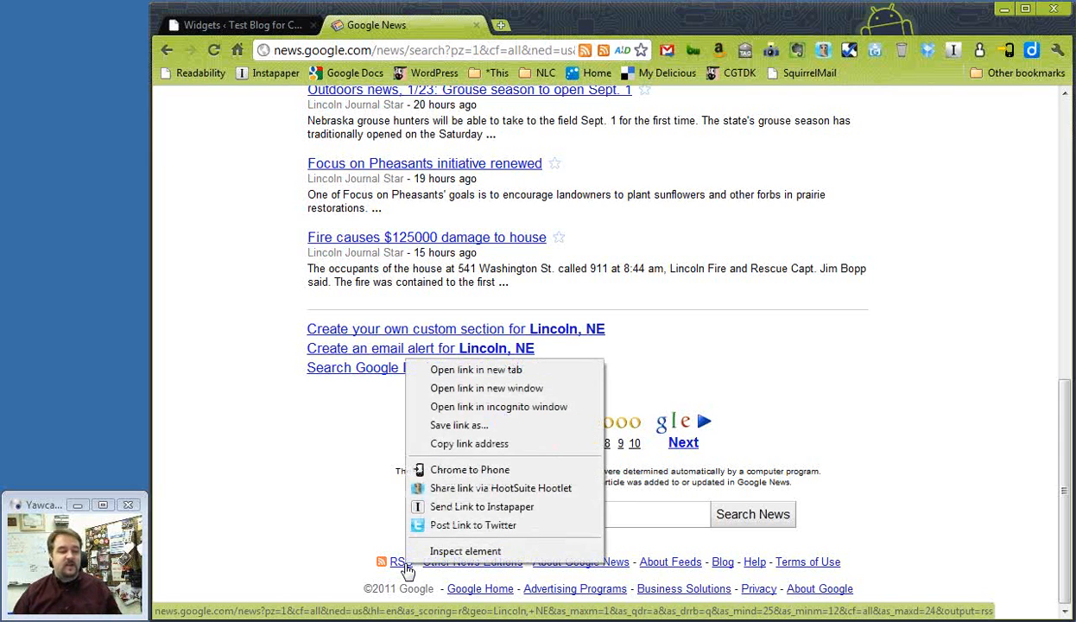
left_click(501, 445)
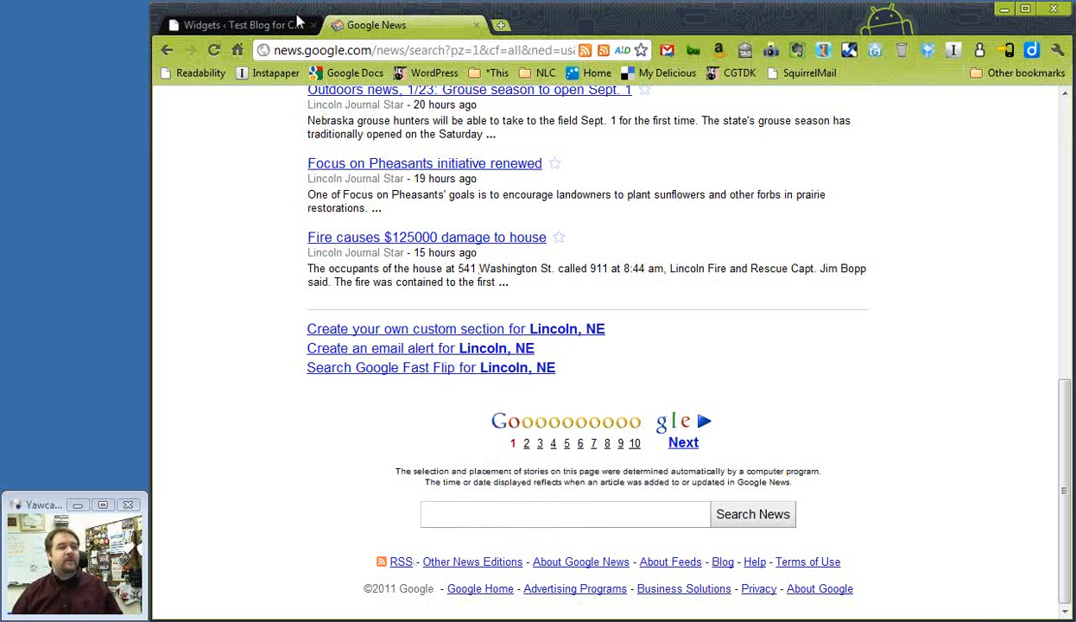
Step: Return to the WordPress widgets page and paste the copied Google News feed address as the RSS widget's feed URL
left_click(265, 28)
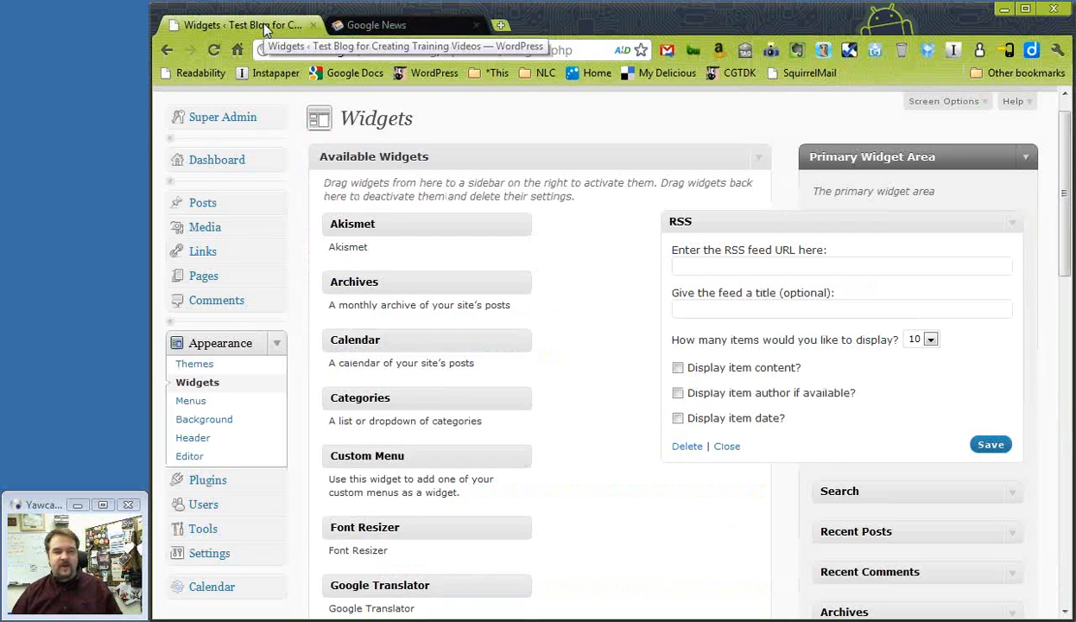
left_click(701, 264)
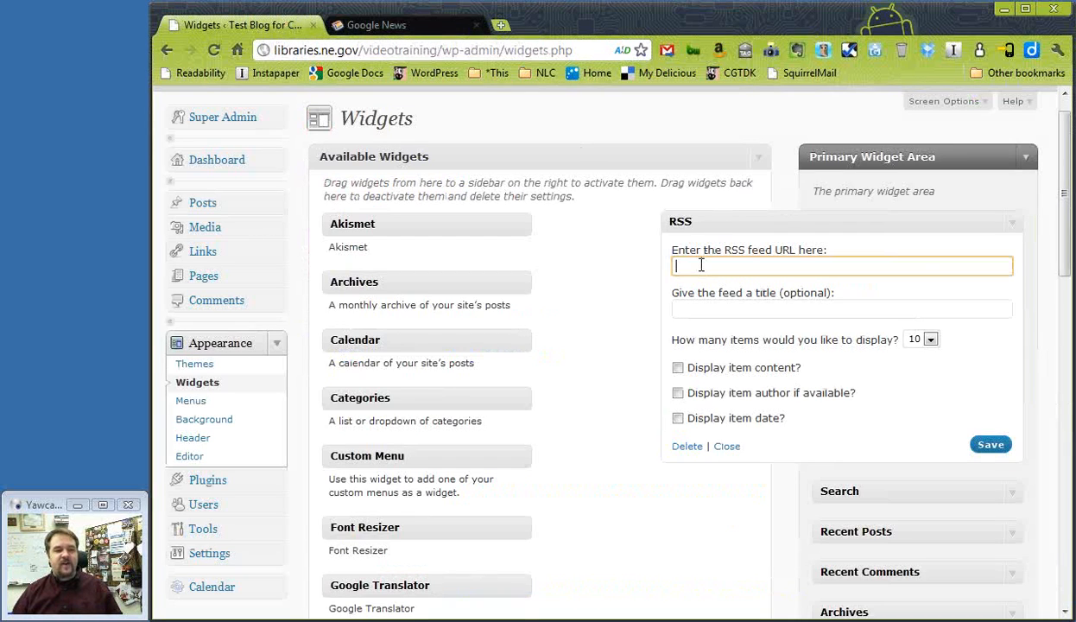
right_click(701, 268)
left_click(784, 356)
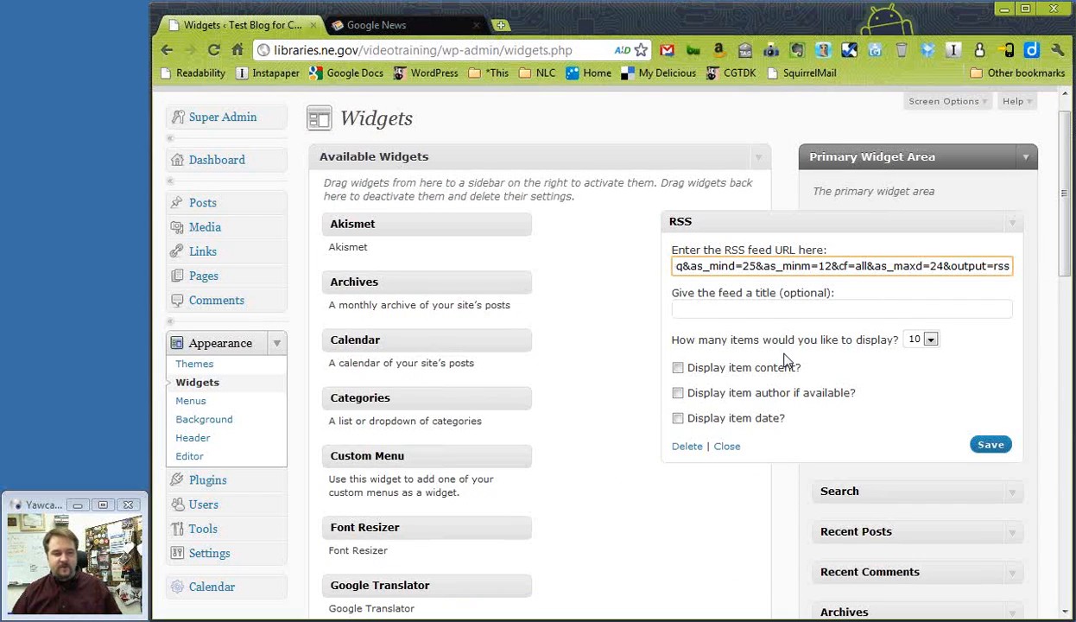
key("Home")
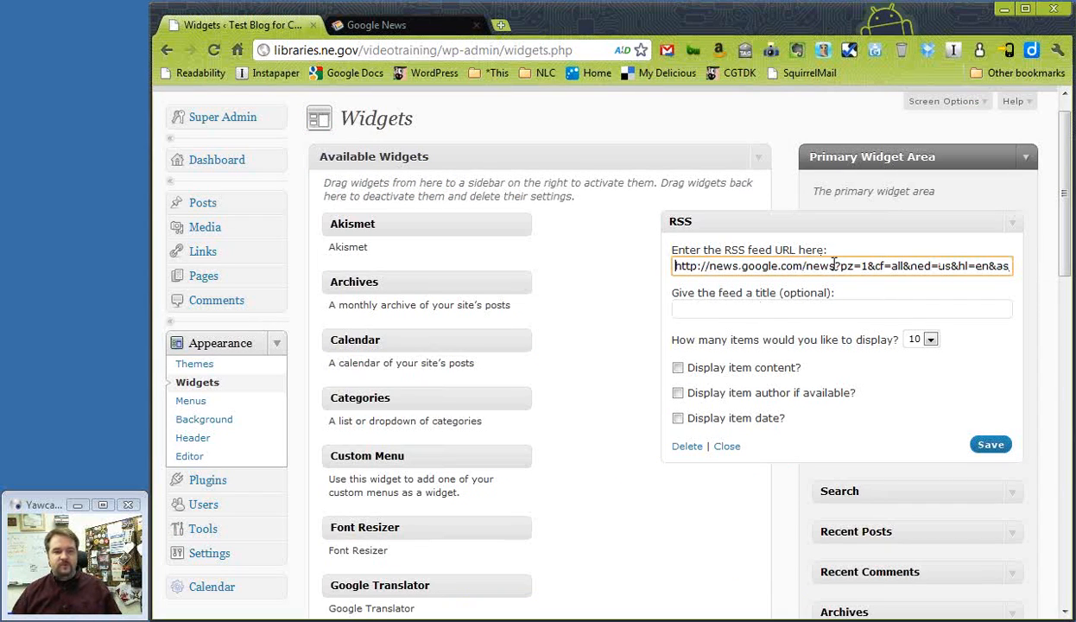
Step: Give the RSS widget's feed the title "Local News"
left_click(733, 309)
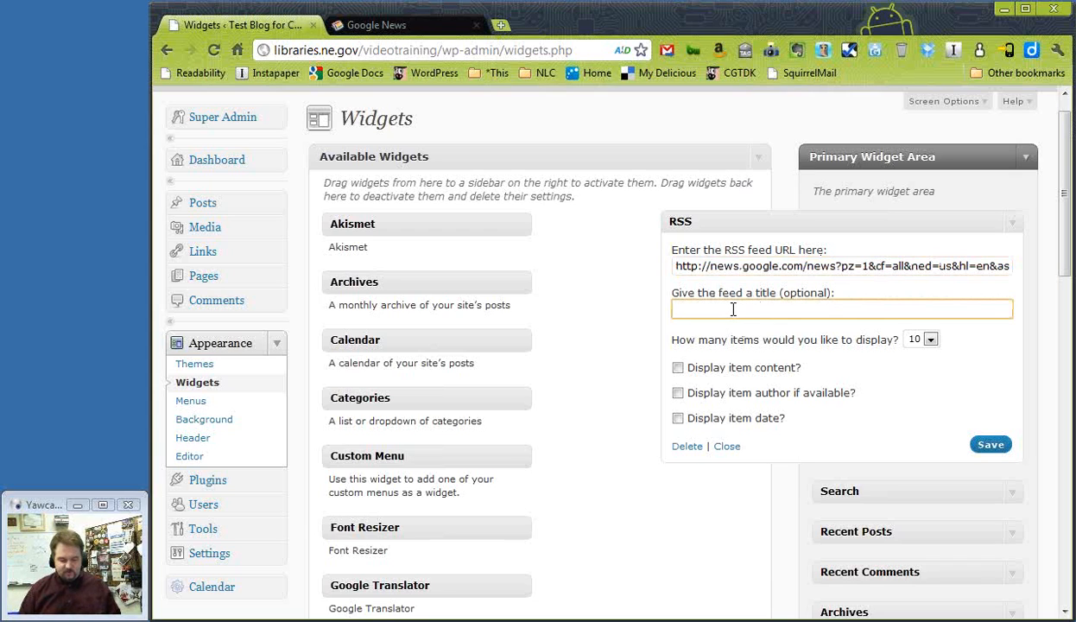
type("Local News")
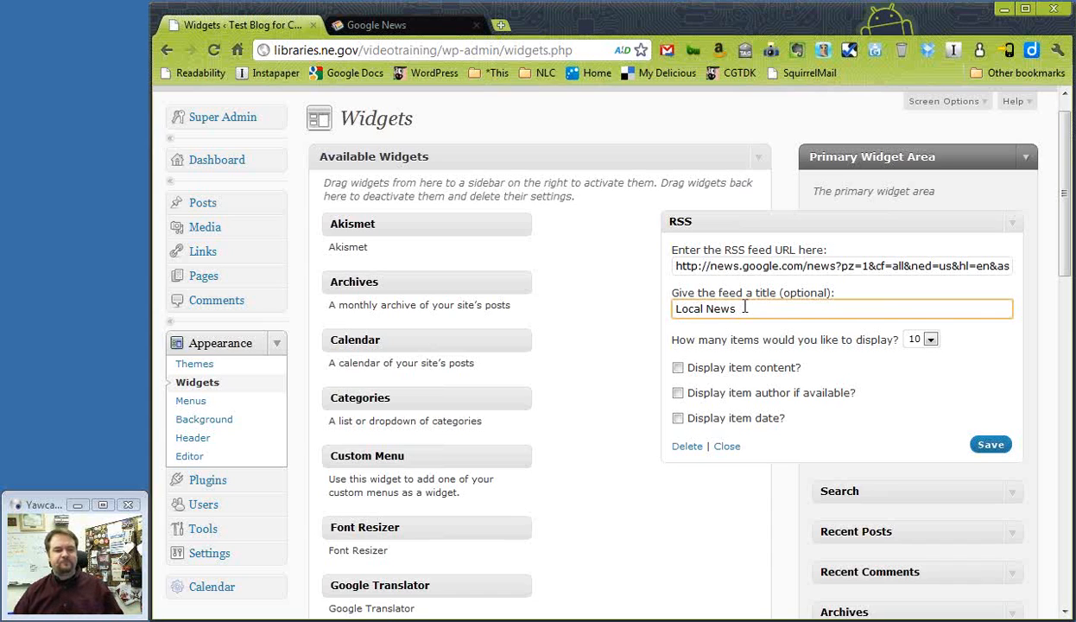
type(",")
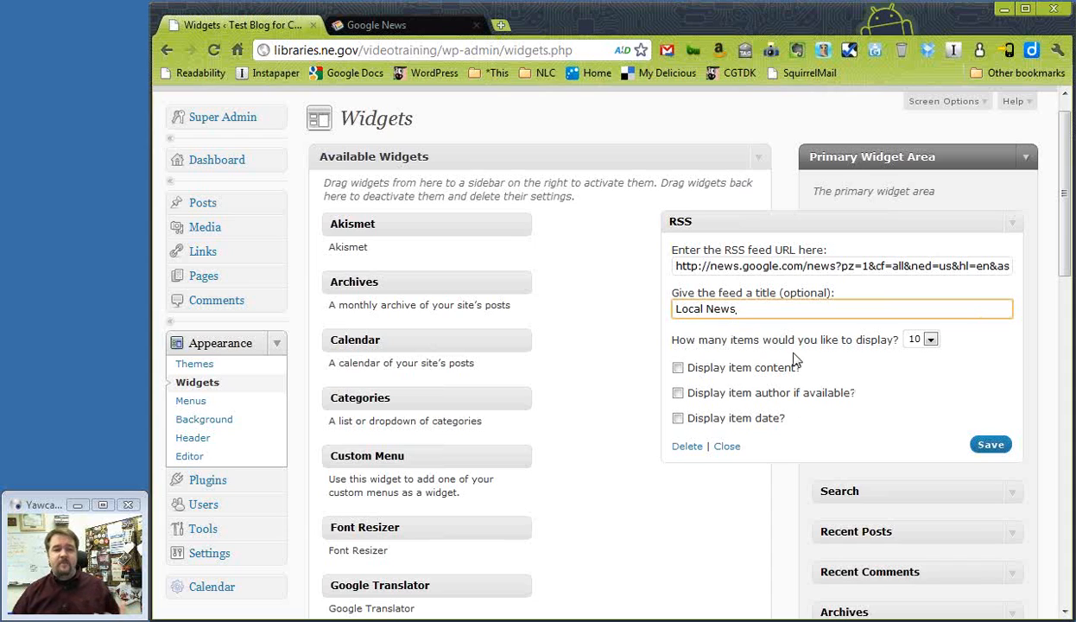
Step: Set the RSS widget to display 5 items with their dates, then save and collapse it
left_click(931, 341)
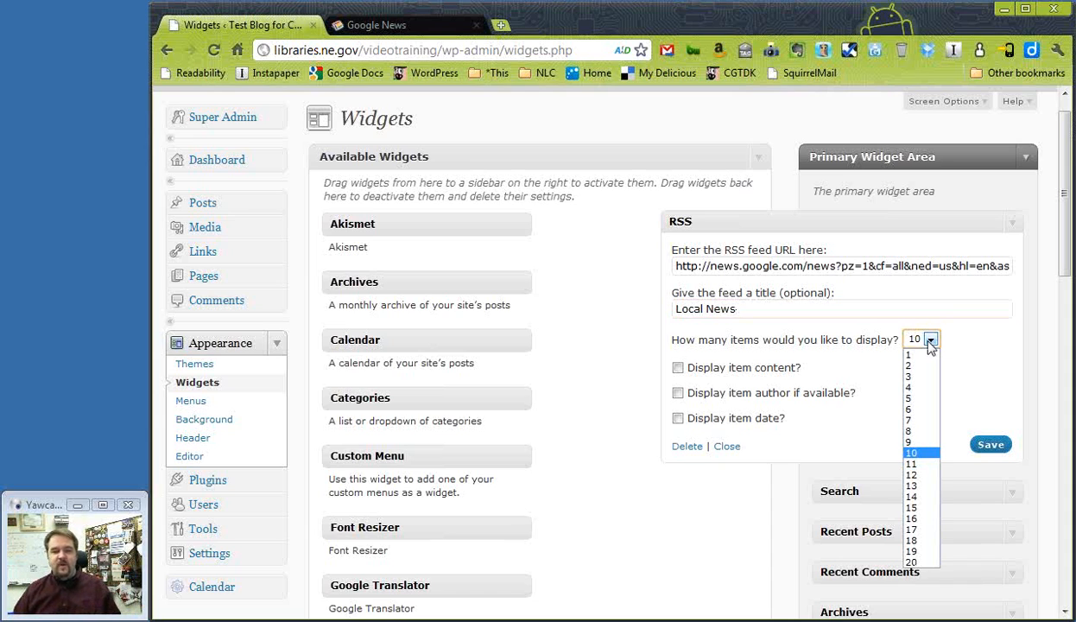
left_click(931, 400)
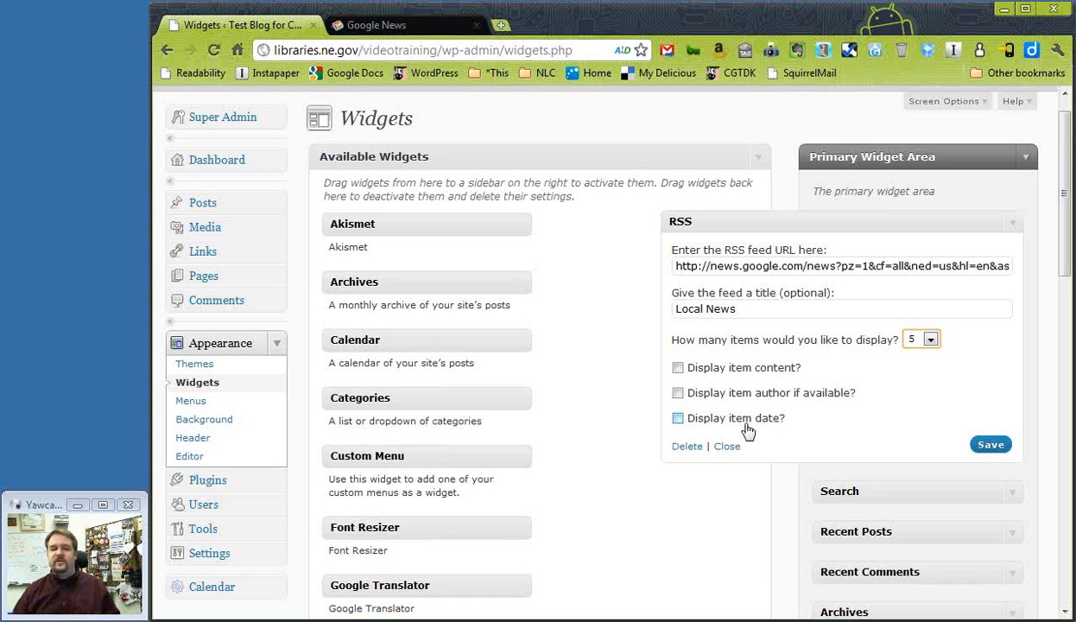
left_click(679, 420)
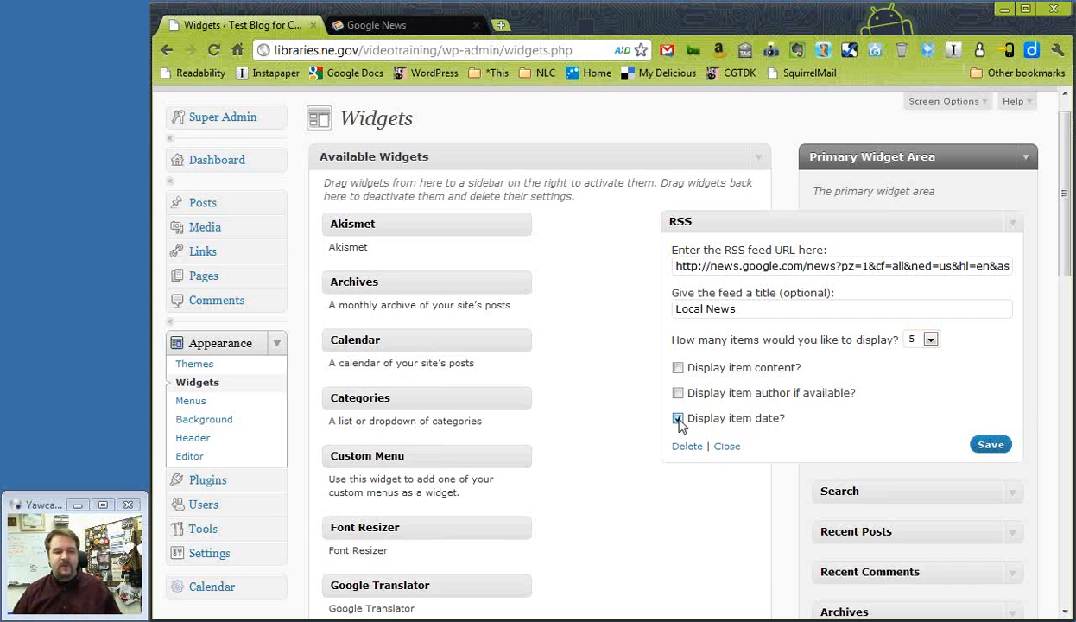
left_click(995, 450)
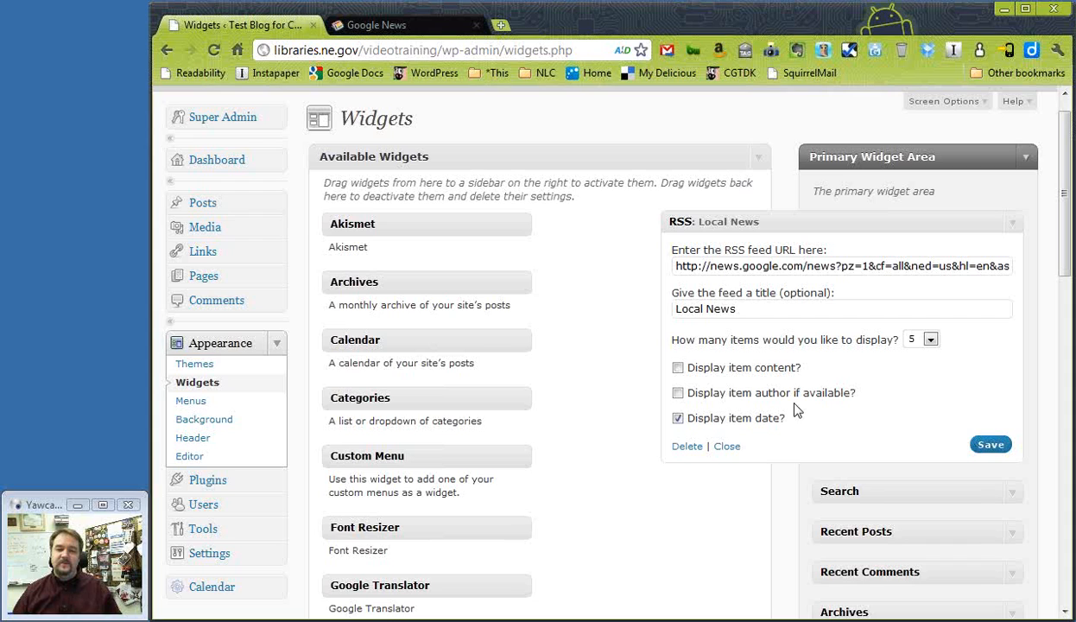
left_click(1013, 227)
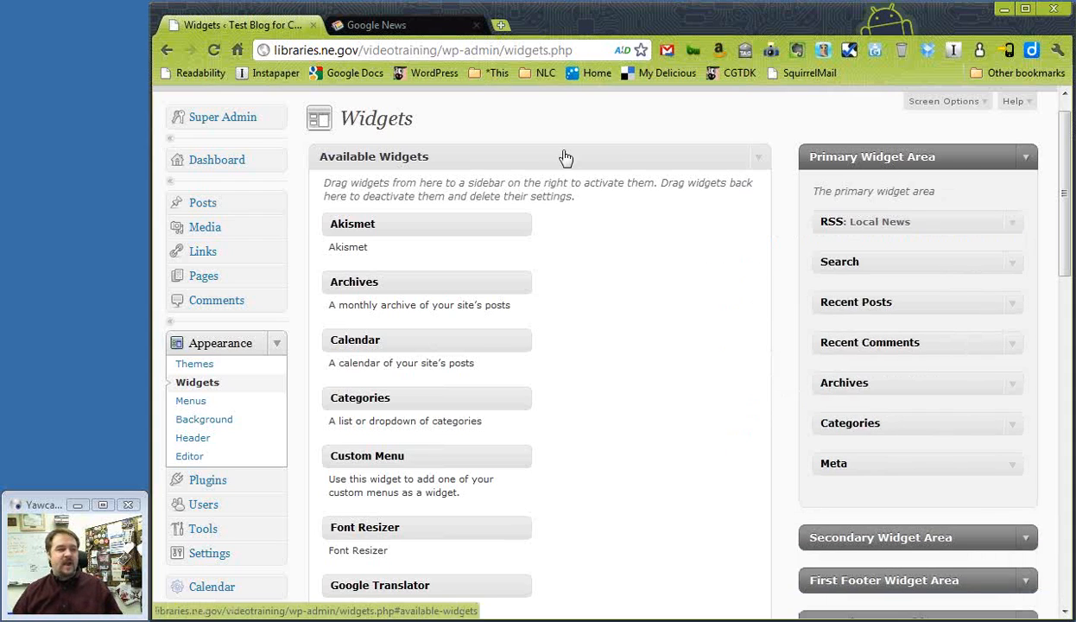
Step: View the public blog in a new tab, test the first Local News headline in the sidebar, and return to the blog
scroll(560, 154, "up", 1)
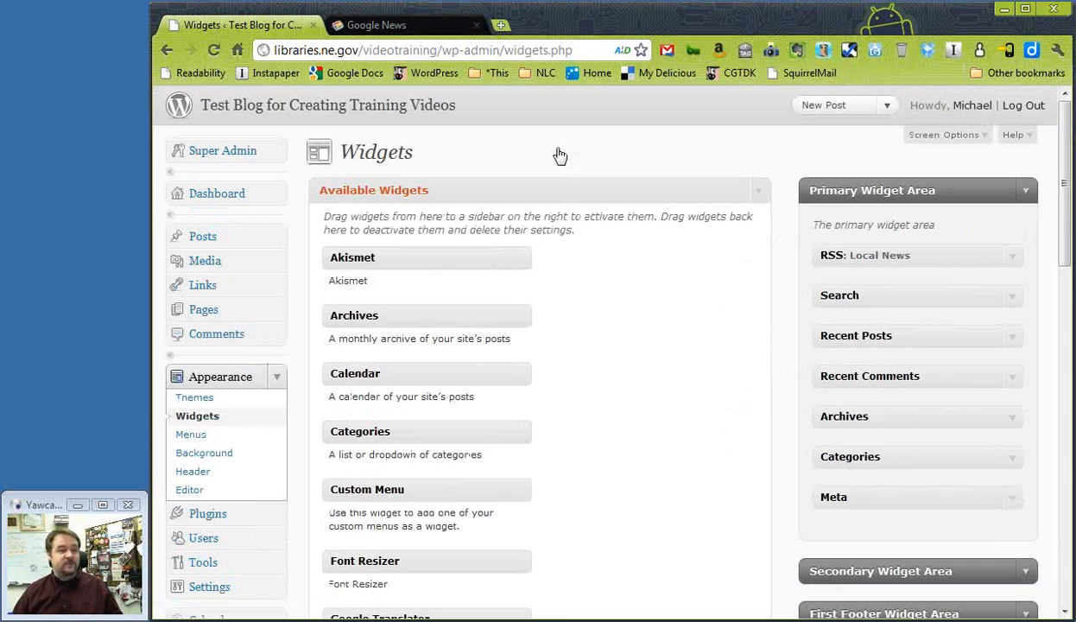
middle_click(399, 111)
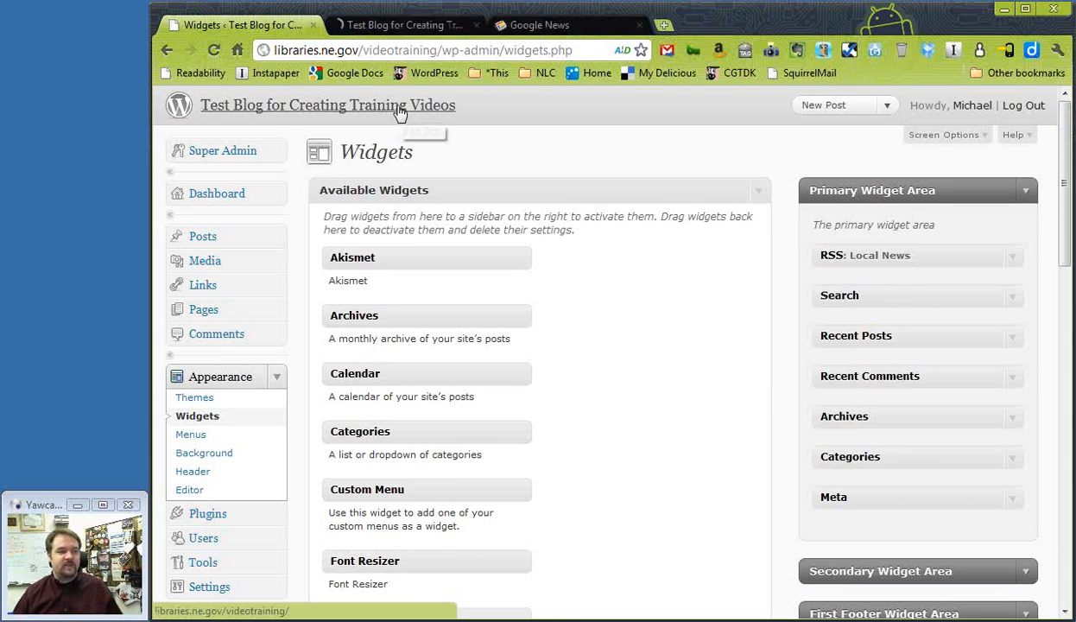
left_click(400, 27)
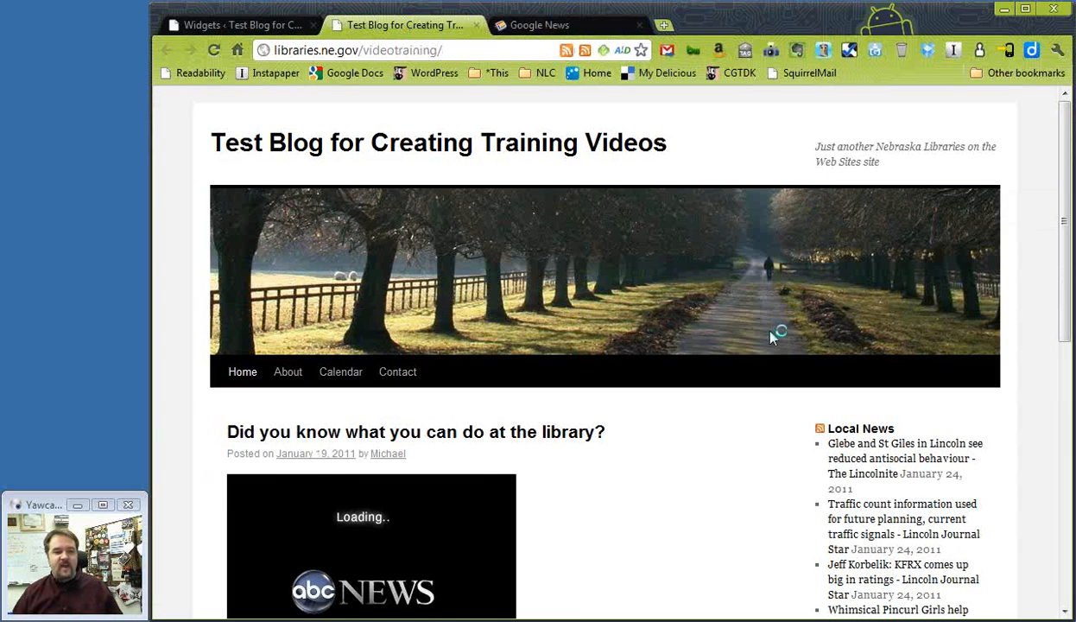
scroll(774, 408, "down", 2)
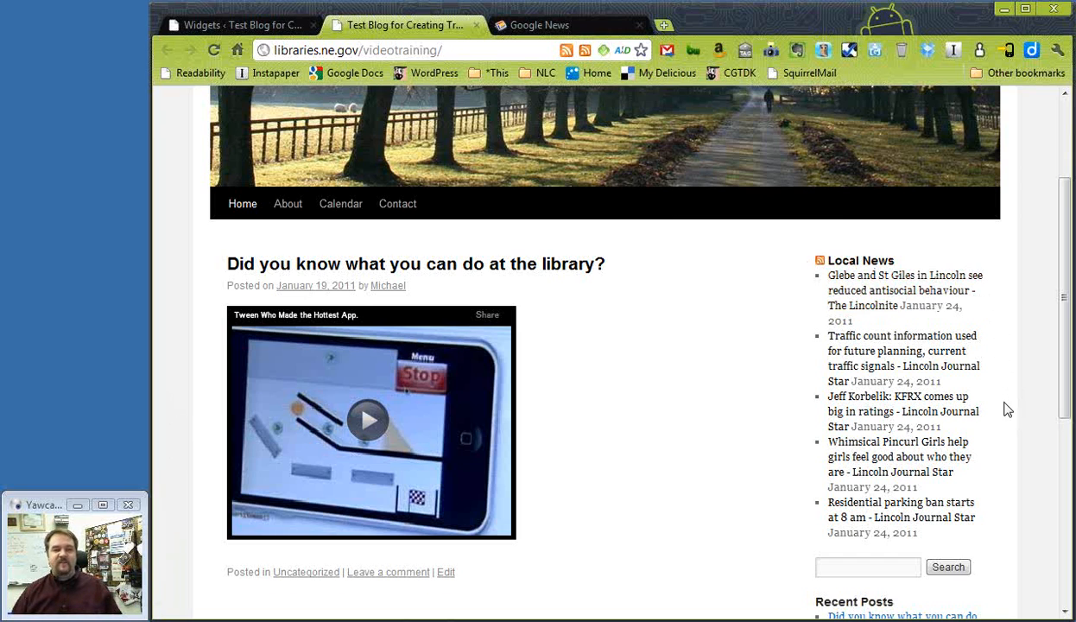
left_click(953, 295)
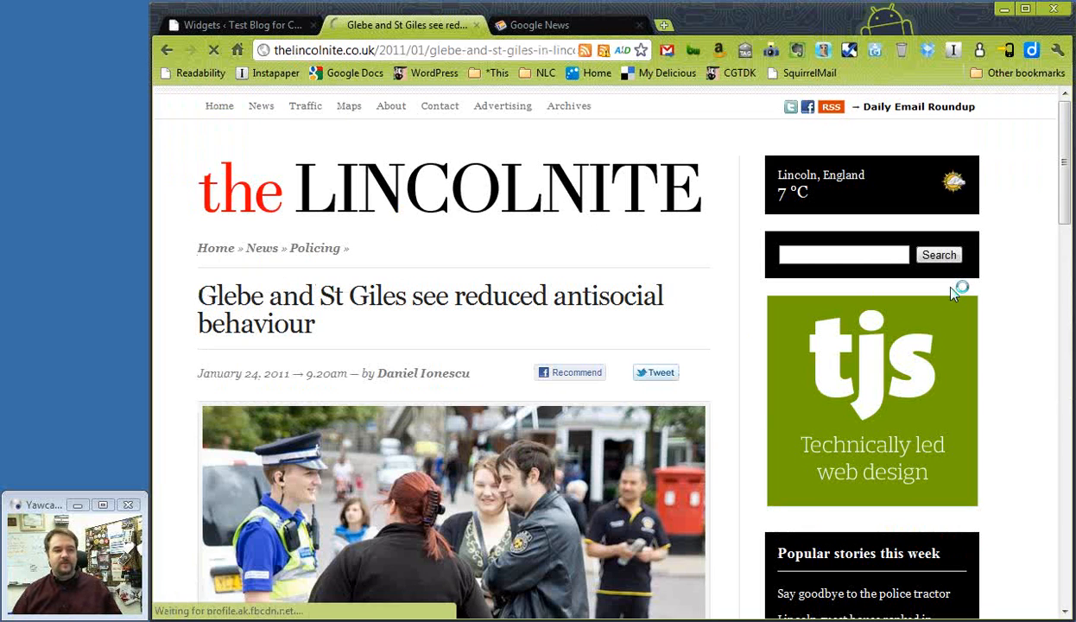
key("alt+Left")
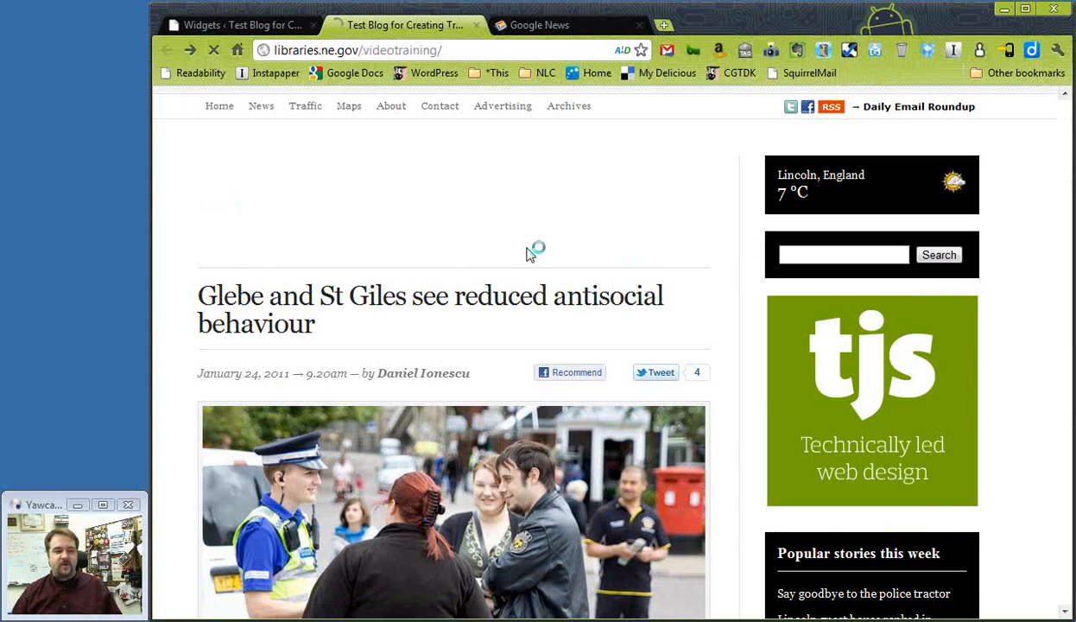